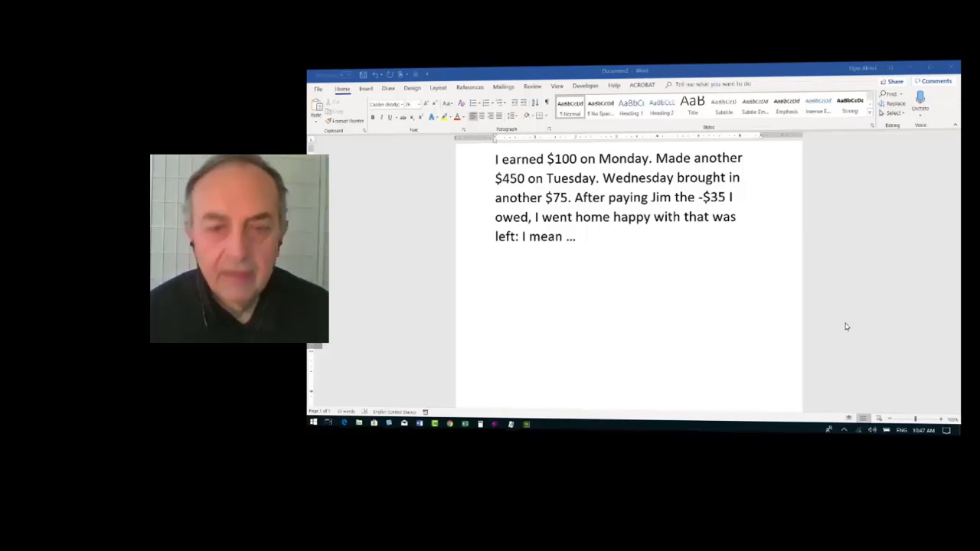
Step: Correct 'that' to 'what' so the line reads 'happy with what was left'
click(738, 238)
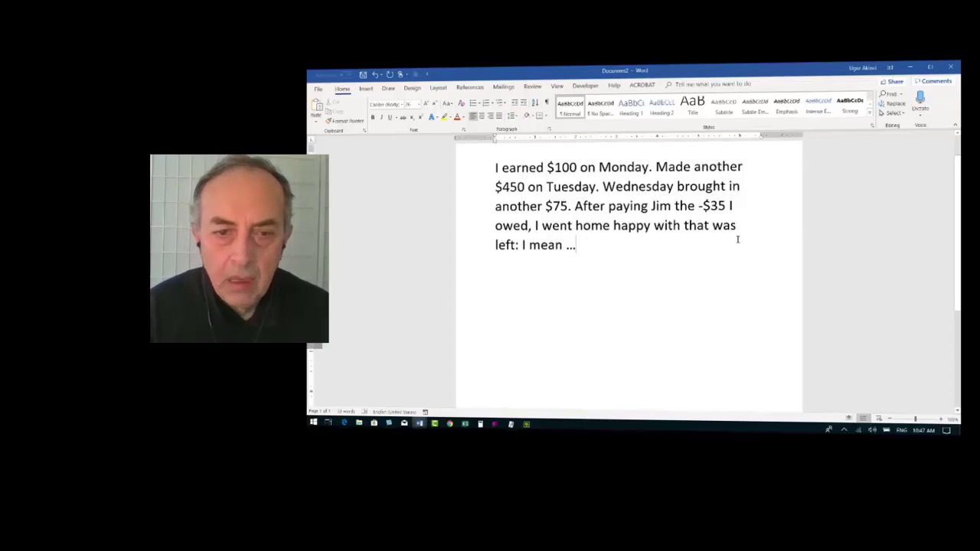
scroll(737, 239, down, 1)
scroll(737, 239, up, 2)
scroll(737, 239, down, 1)
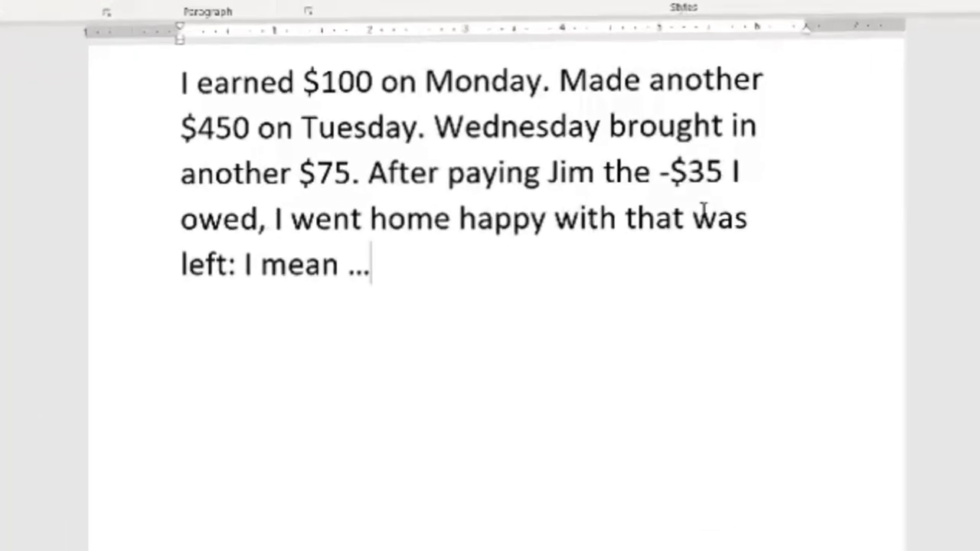
drag(623, 222, 639, 219)
click(639, 230)
key(BackSpace)
text(w)
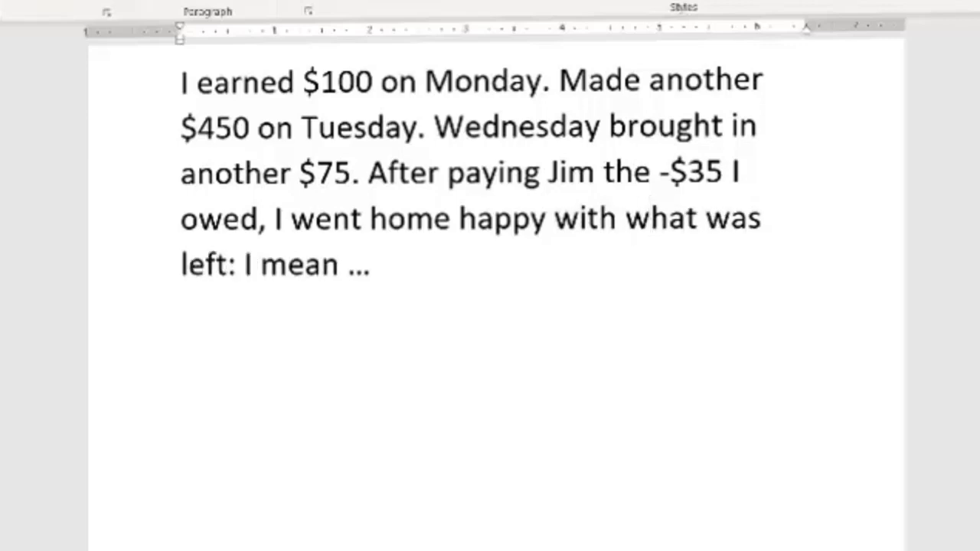
Step: Check the paragraph's closing ellipsis and the -$35 amount, then select all the text
drag(349, 274, 373, 287)
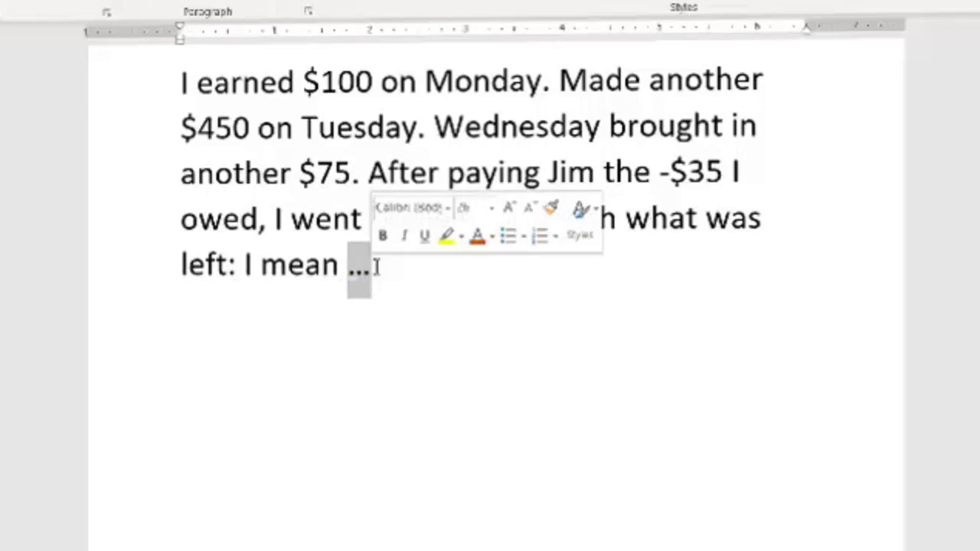
click(411, 174)
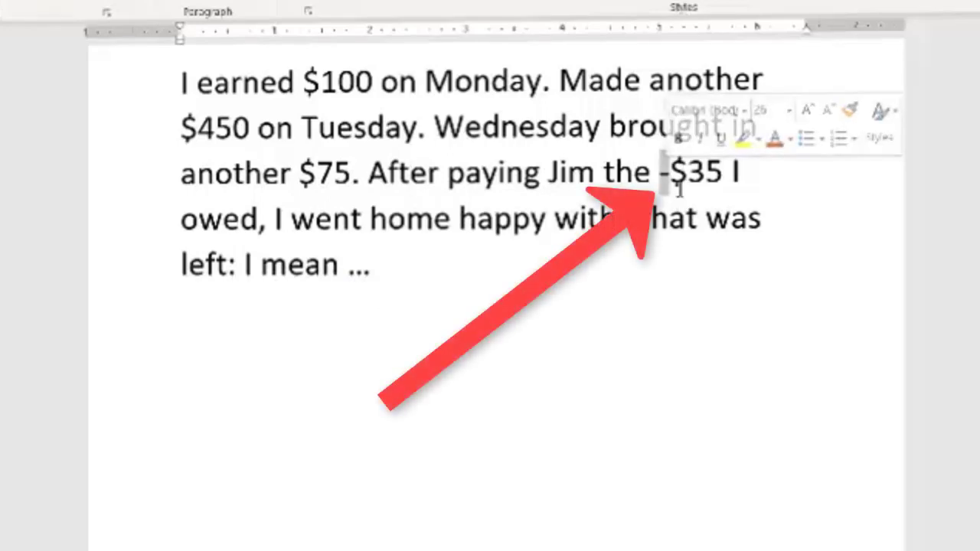
click(677, 180)
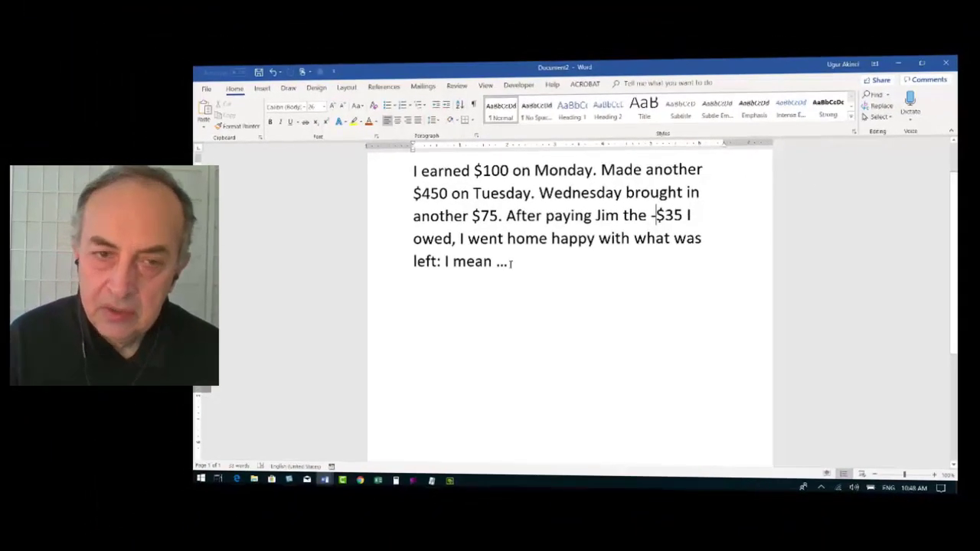
key(ctrl+a)
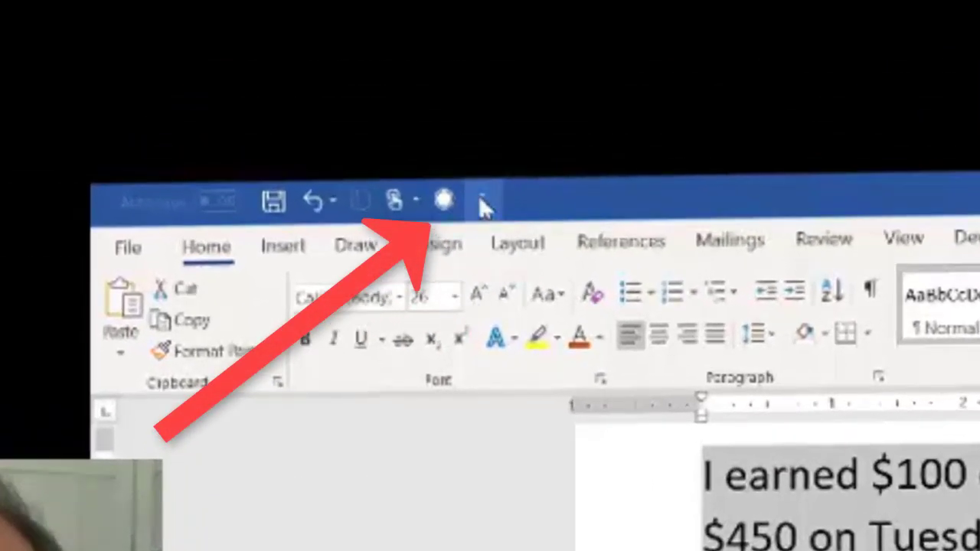
Step: In the Quick Access Toolbar settings, remove the existing Calculate entry
click(478, 199)
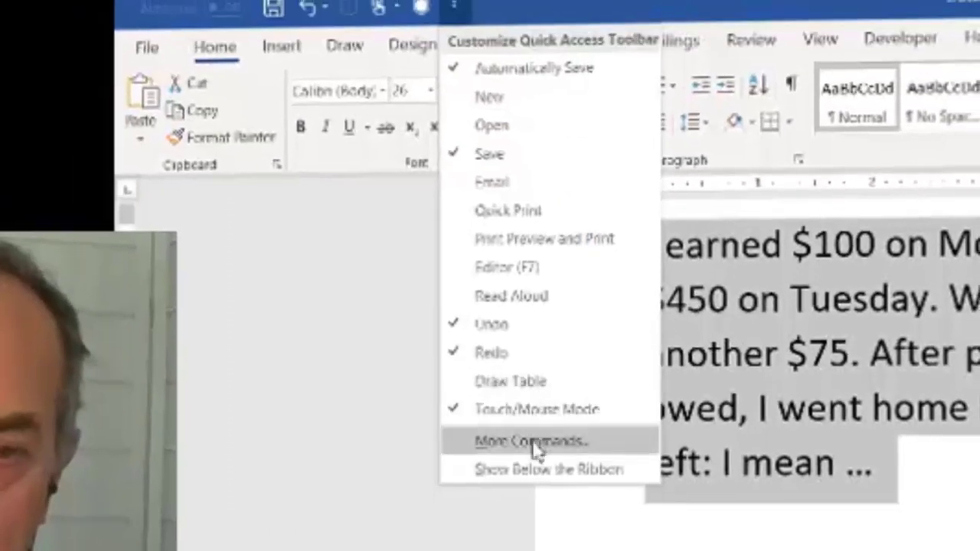
click(477, 450)
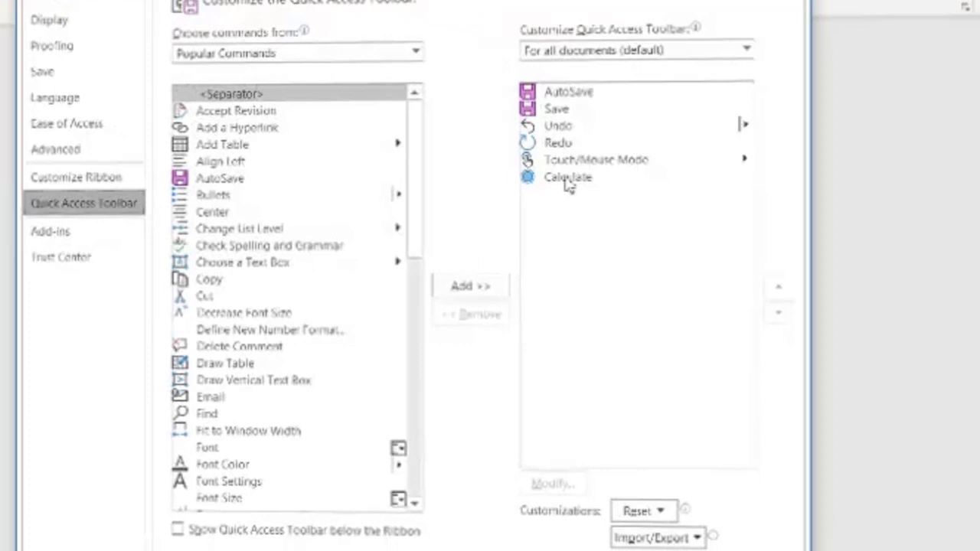
click(567, 185)
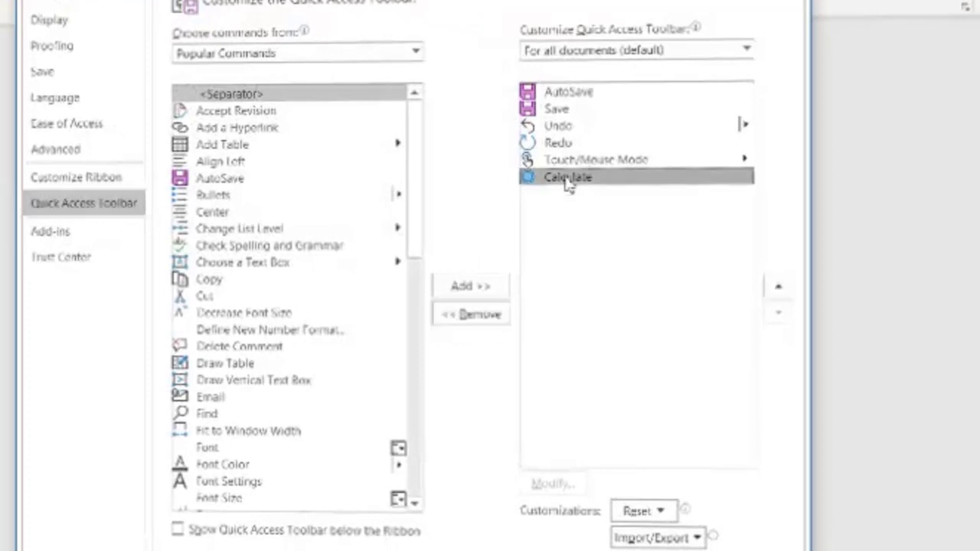
click(484, 316)
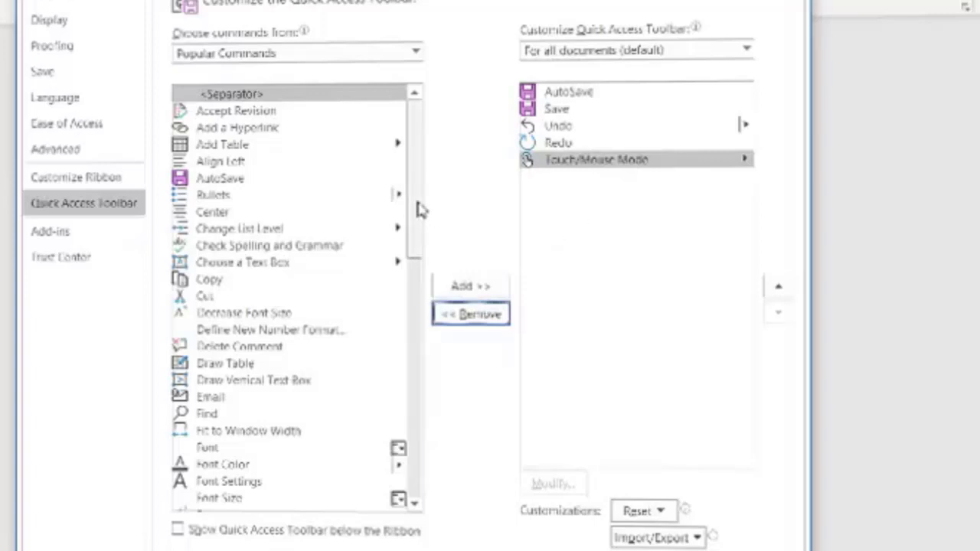
Step: Add Calculate from Commands Not in the Ribbon to the Quick Access Toolbar
click(414, 52)
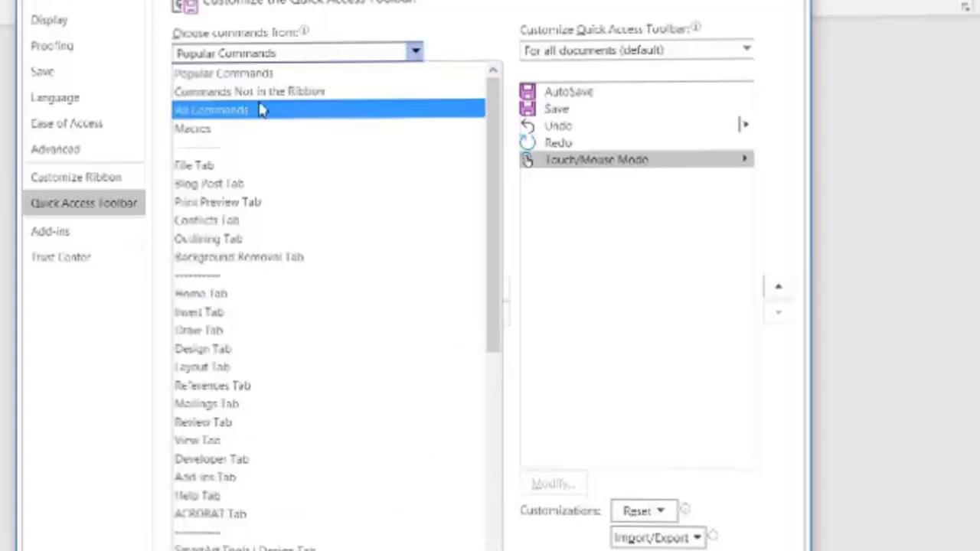
click(289, 93)
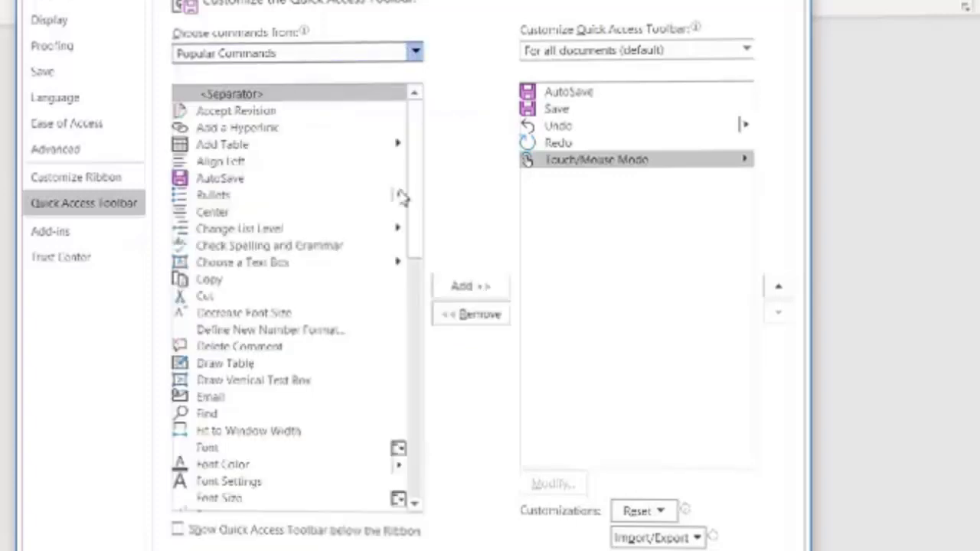
mouse_move(415, 113)
mouse_down()
mouse_move(419, 157)
mouse_move(416, 144)
mouse_up()
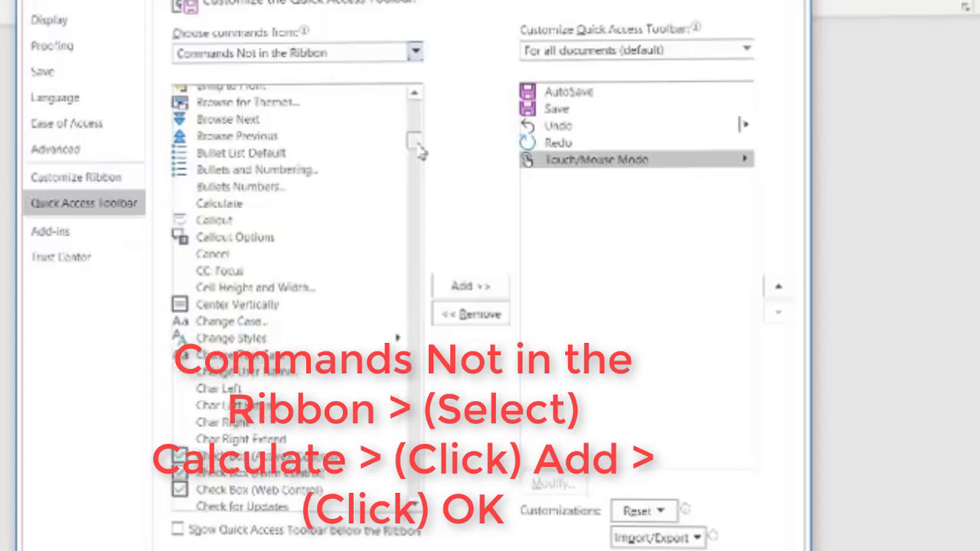
click(229, 206)
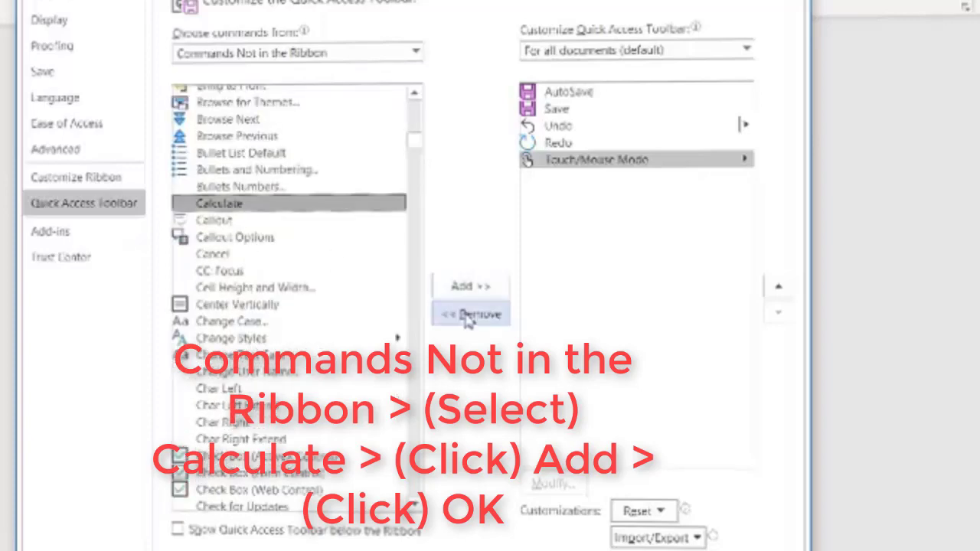
click(468, 291)
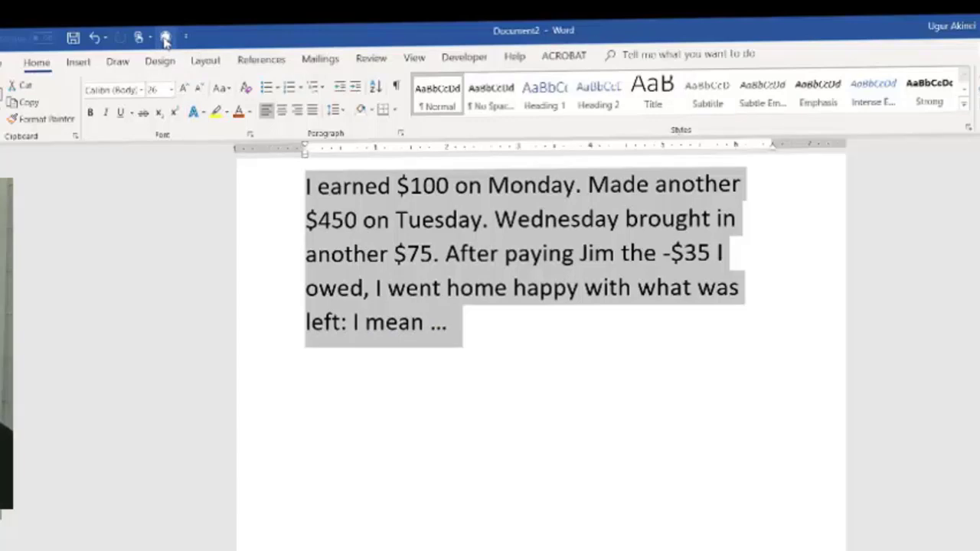
Step: Total the paragraph's amounts to $590, end it with a period, and switch to the tables document
click(166, 38)
text($590)
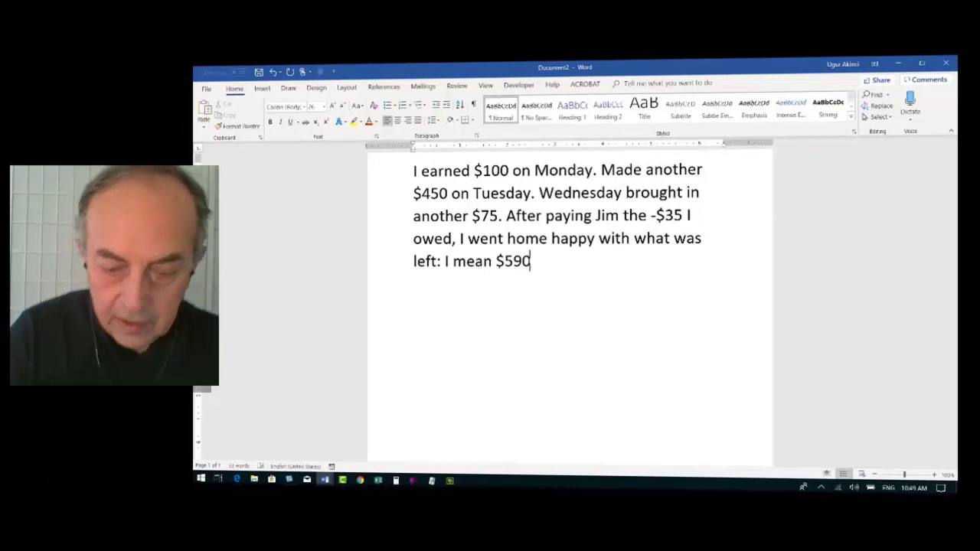
text(.)
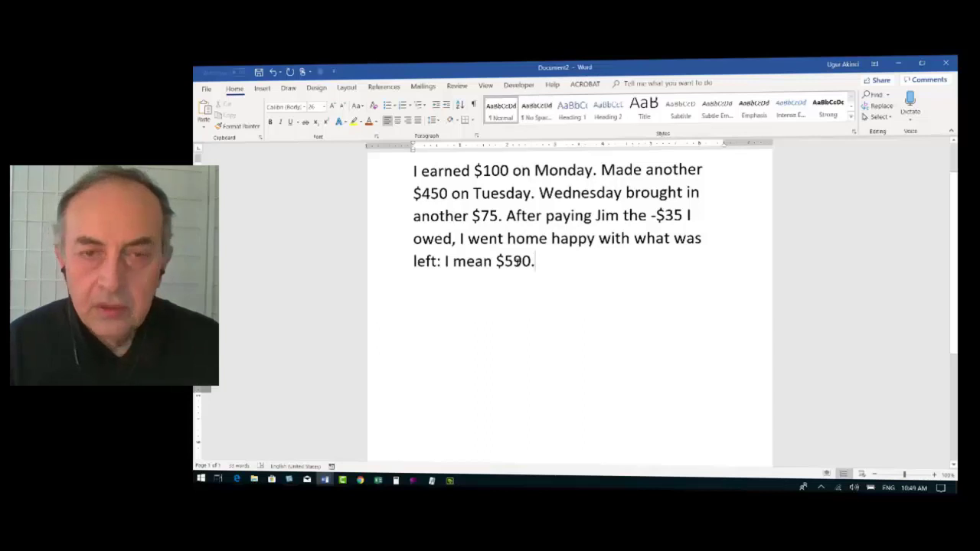
key(alt+Tab)
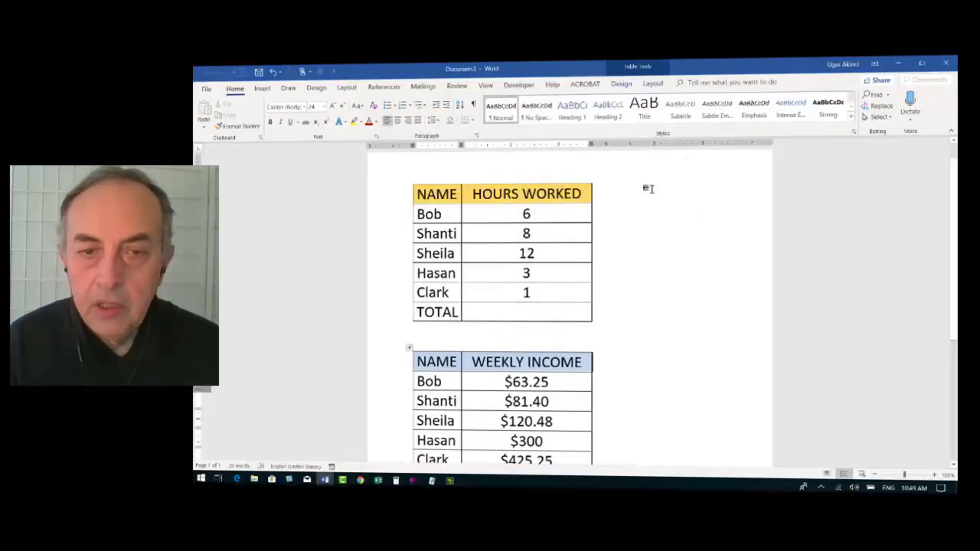
Step: Calculate the HOURS WORKED table so its TOTAL row reads 30
scroll(661, 235, down, 1)
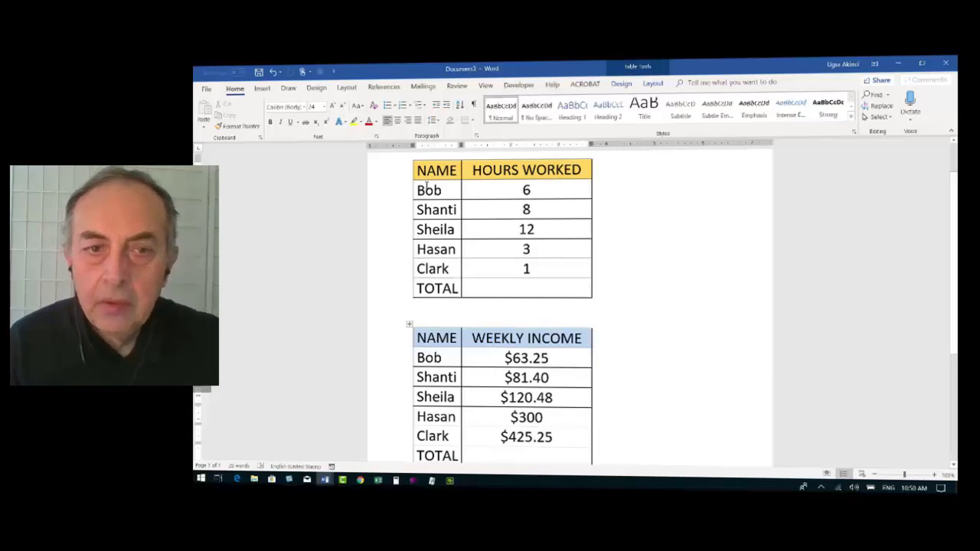
click(544, 287)
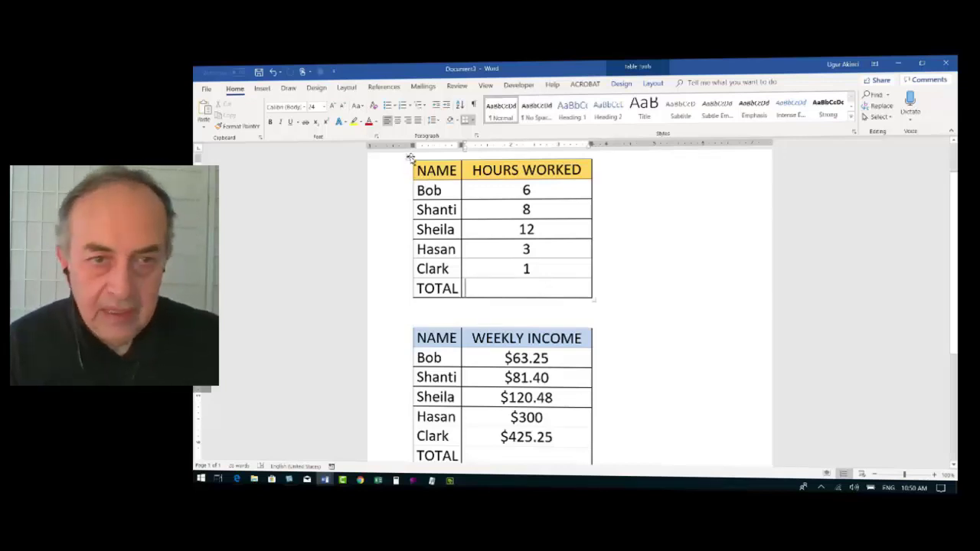
click(410, 157)
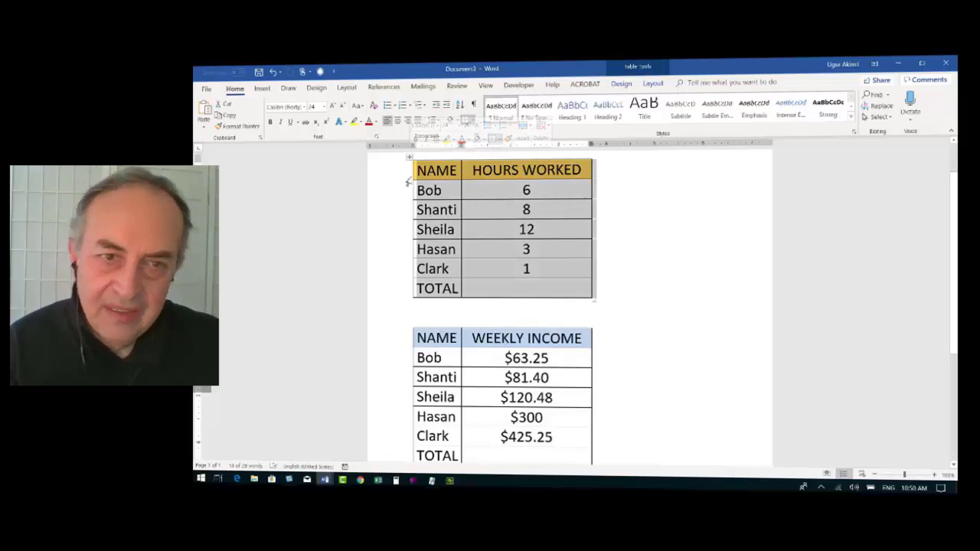
click(321, 72)
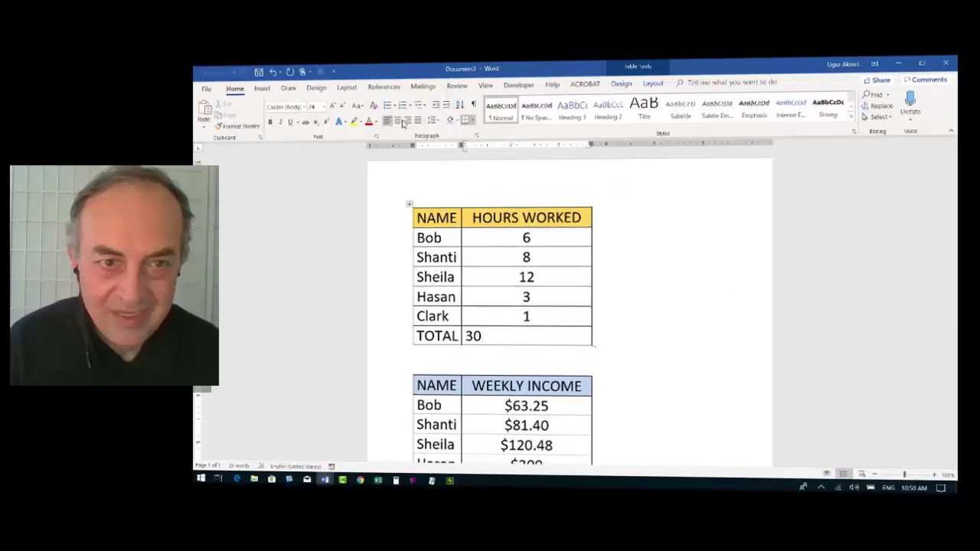
scroll(429, 404, down, 2)
scroll(430, 400, down, 1)
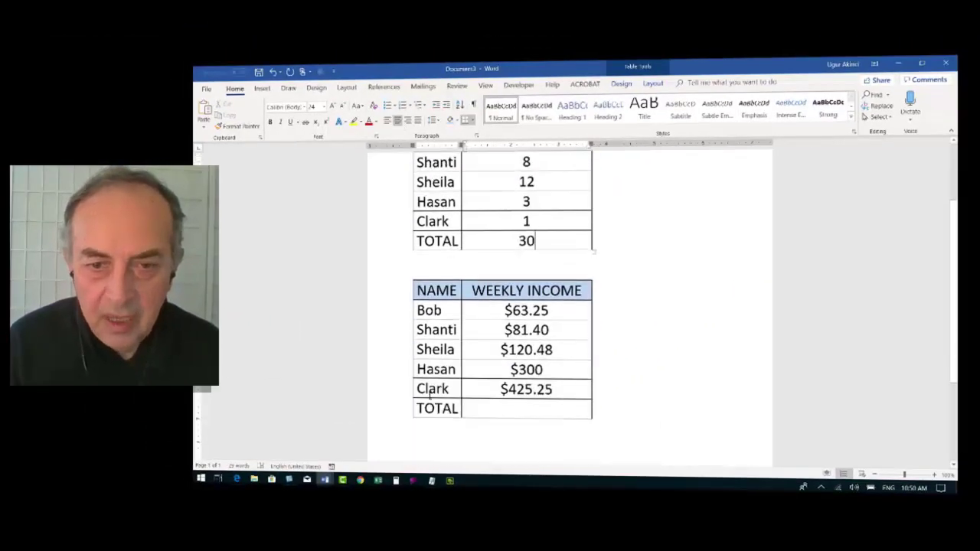
scroll(430, 398, down, 1)
scroll(429, 396, down, 1)
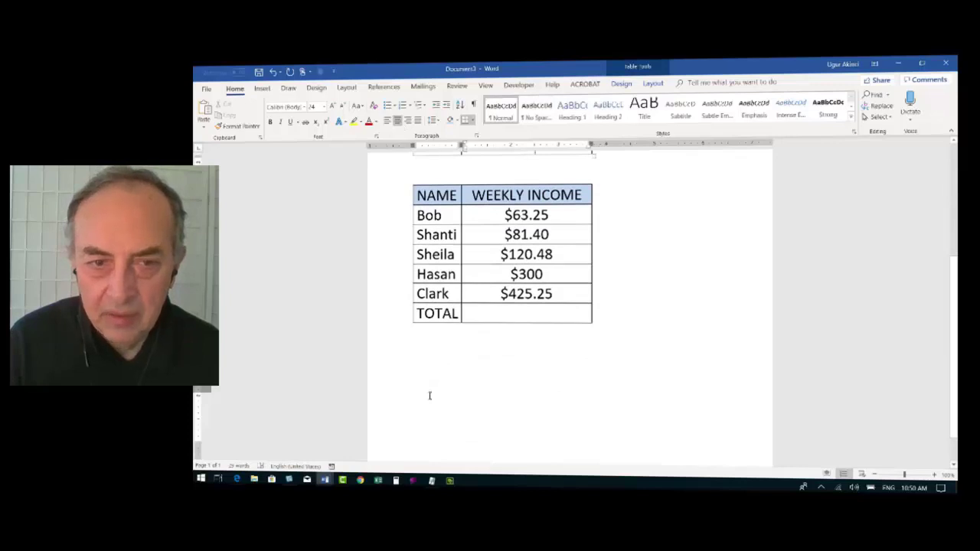
scroll(430, 395, down, 1)
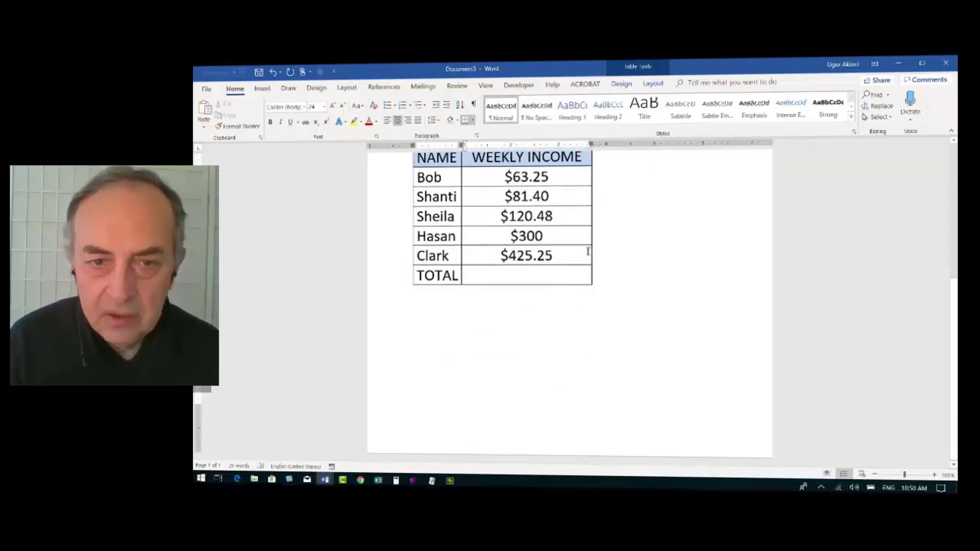
scroll(676, 220, up, 1)
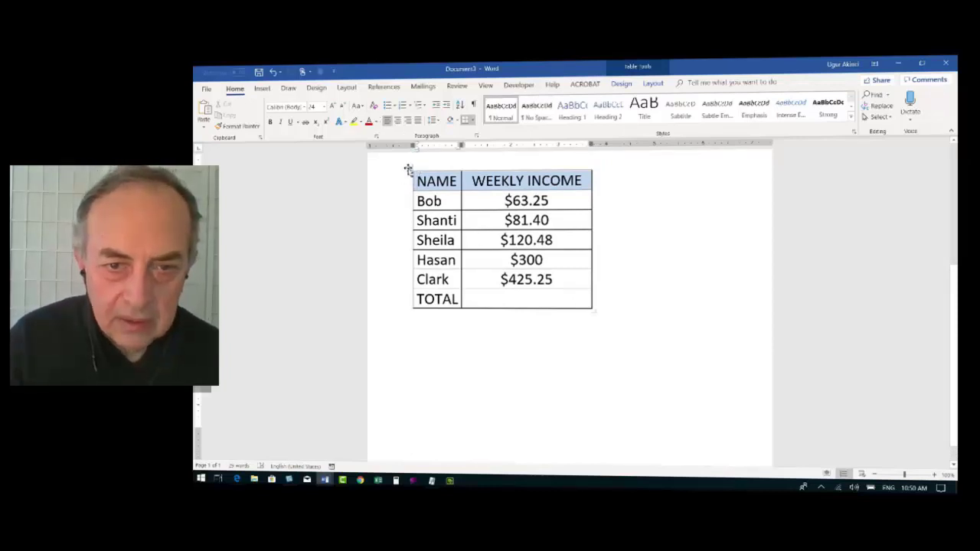
Step: Select the WEEKLY INCOME table and fill its TOTAL row with $990.38
click(408, 169)
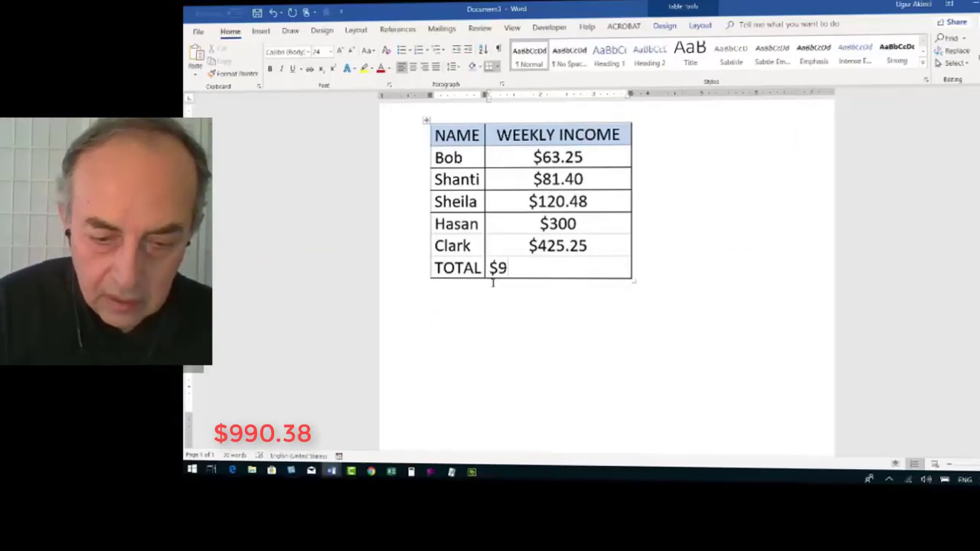
text($90.38)
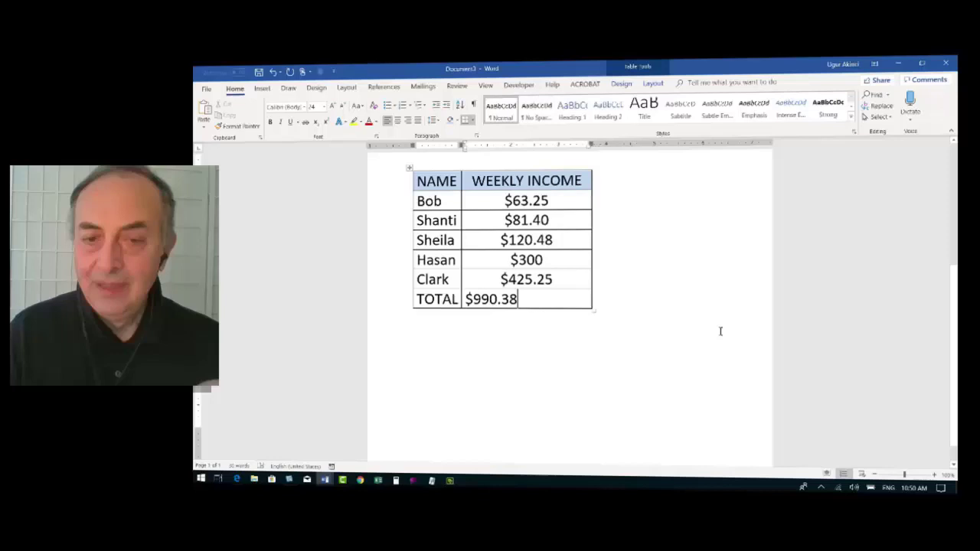
scroll(717, 330, up, 3)
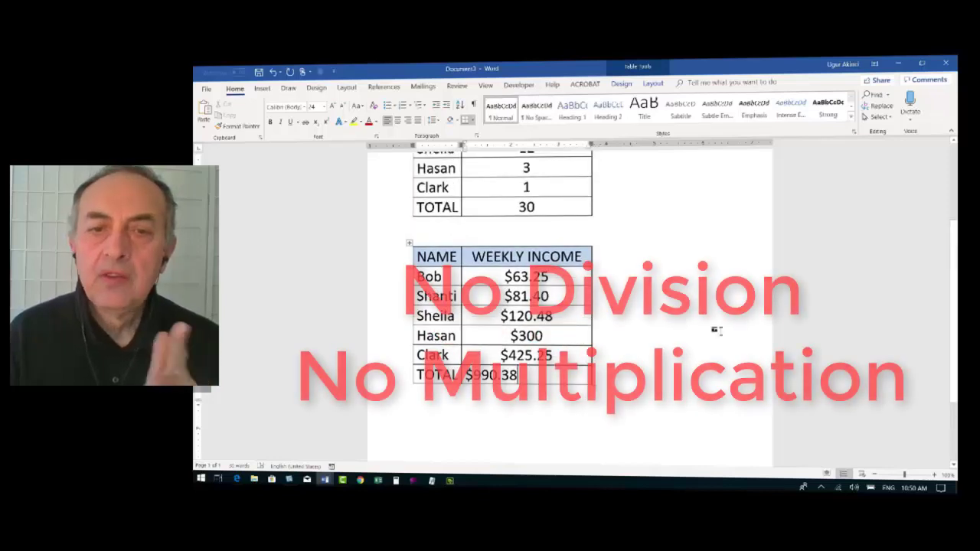
scroll(717, 330, up, 1)
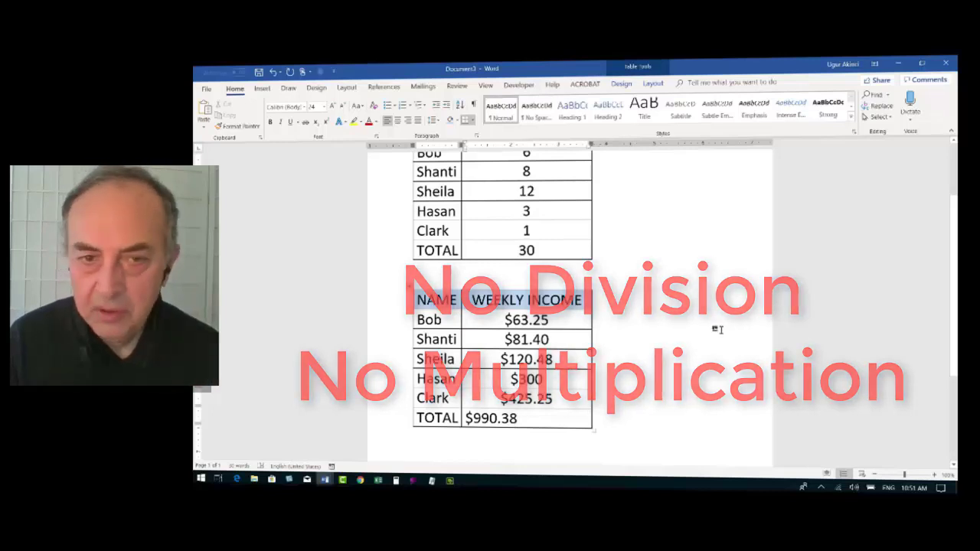
scroll(718, 330, up, 2)
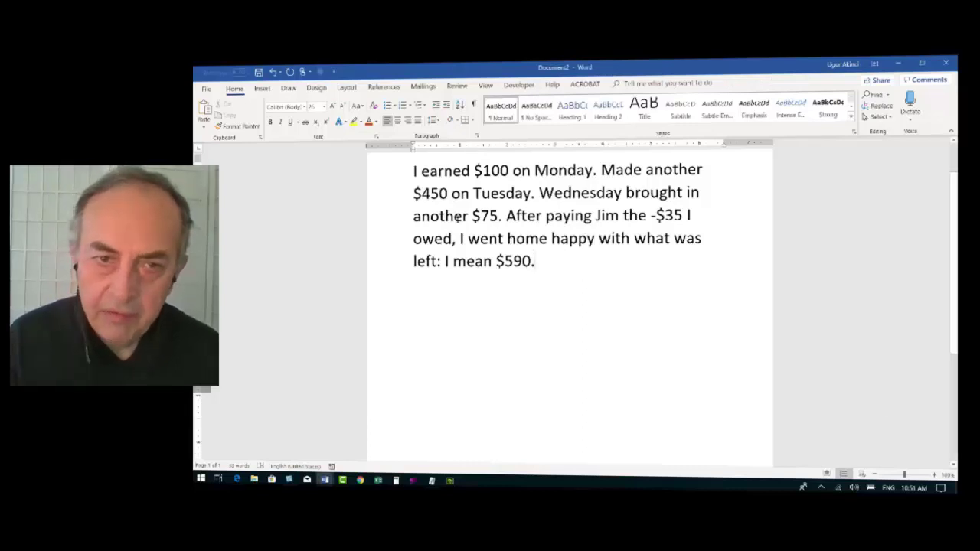
Step: Select all text of the earnings paragraph ending in '$590.'
key(ctrl+a)
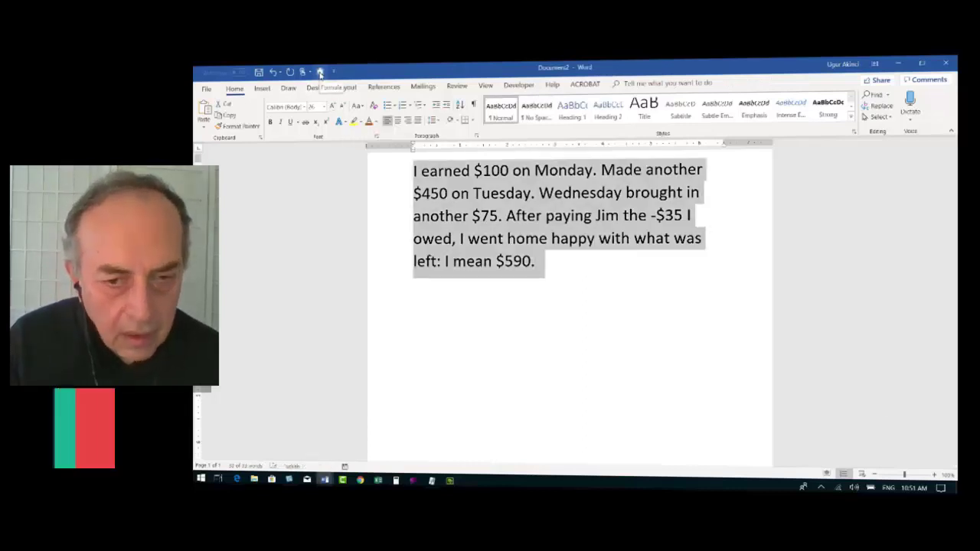